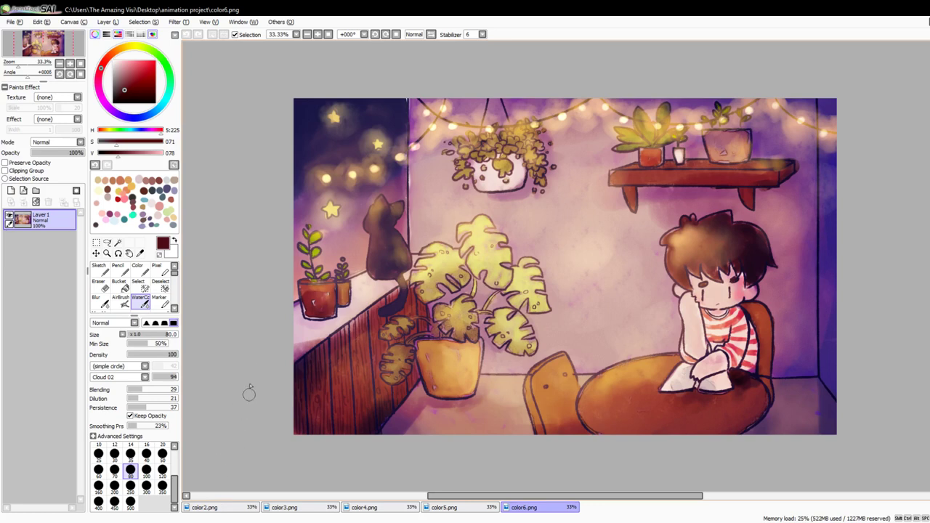
- Flip through frames color2 to color6 twice to preview the animation
left_click(222, 509)
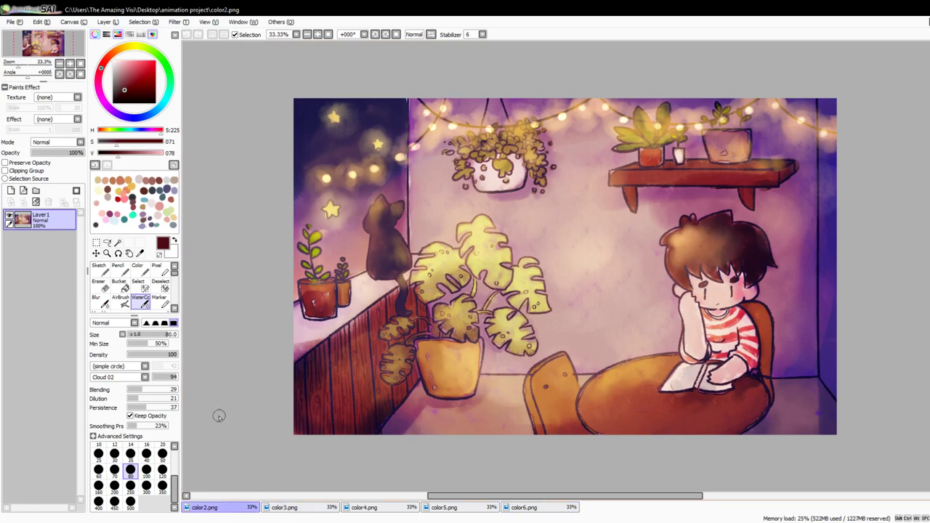
left_click(304, 511)
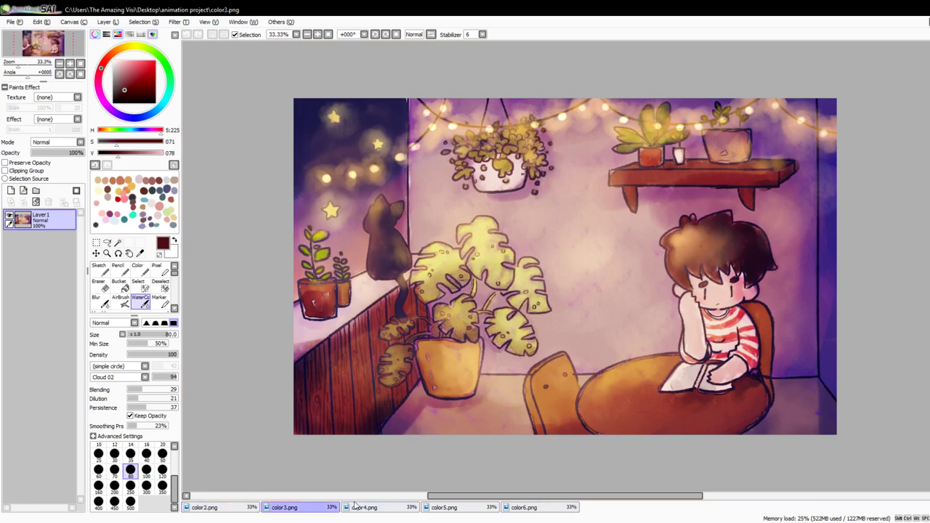
left_click(367, 508)
left_click(464, 509)
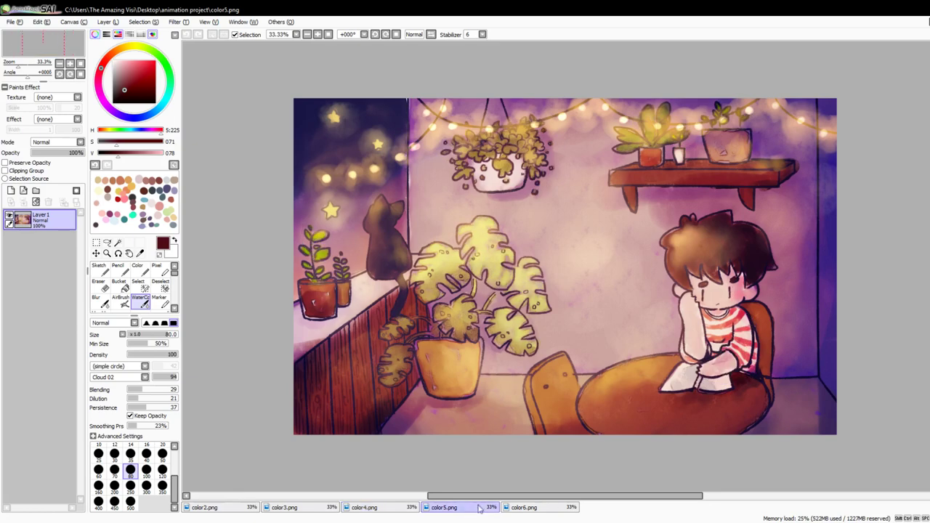
left_click(558, 509)
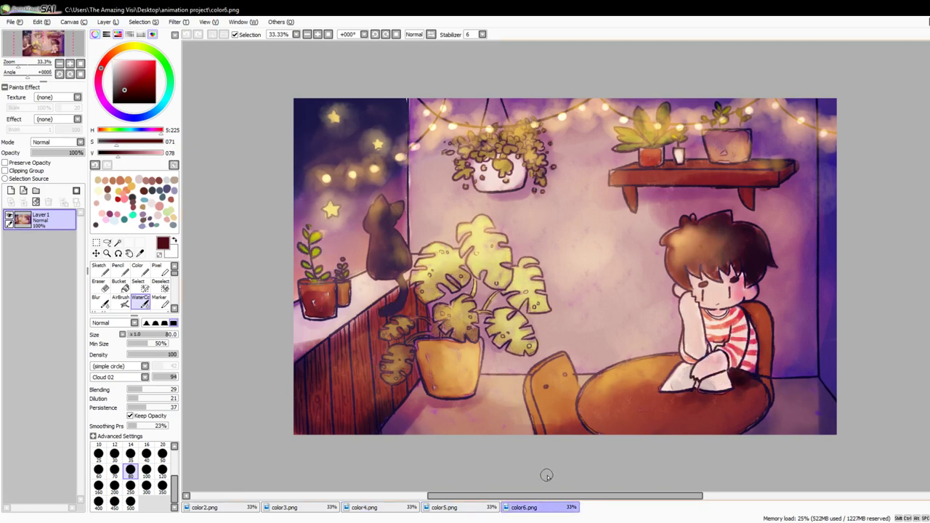
left_click(217, 509)
left_click(294, 508)
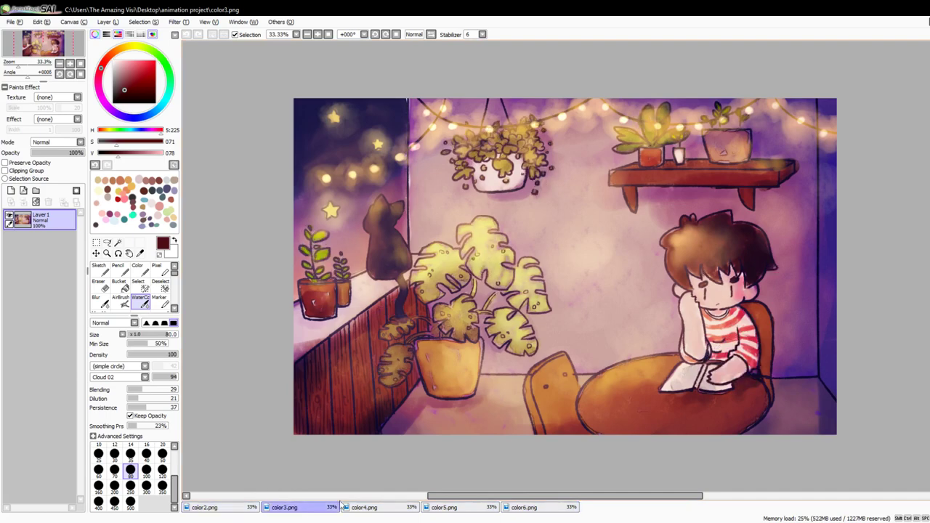
left_click(373, 509)
left_click(483, 509)
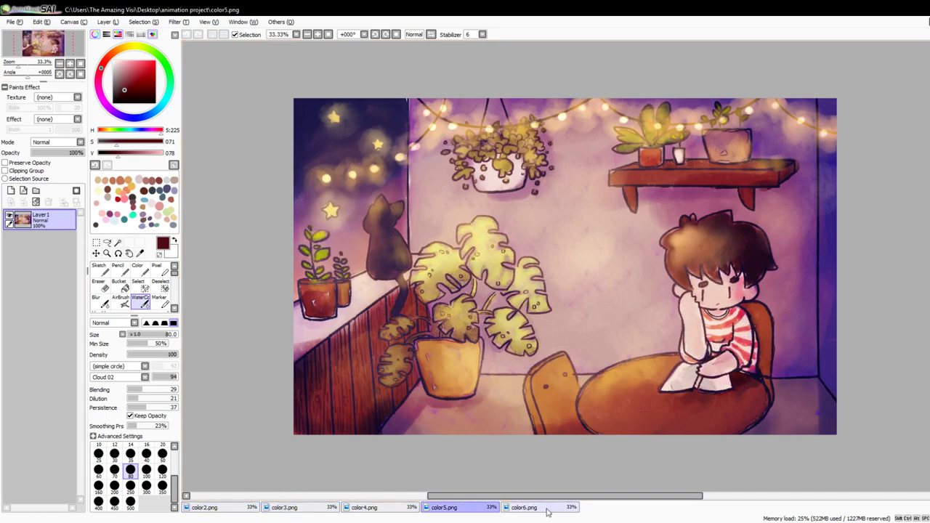
left_click(538, 507)
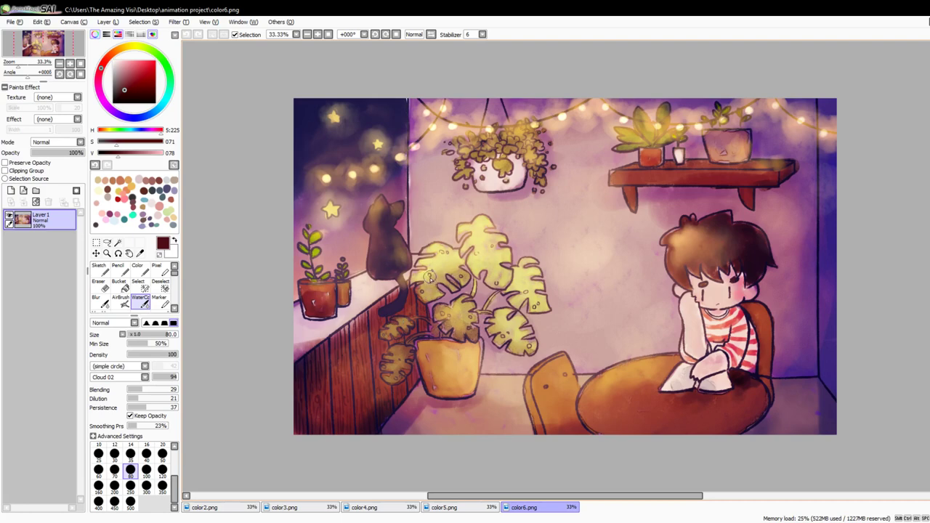
left_click(239, 507)
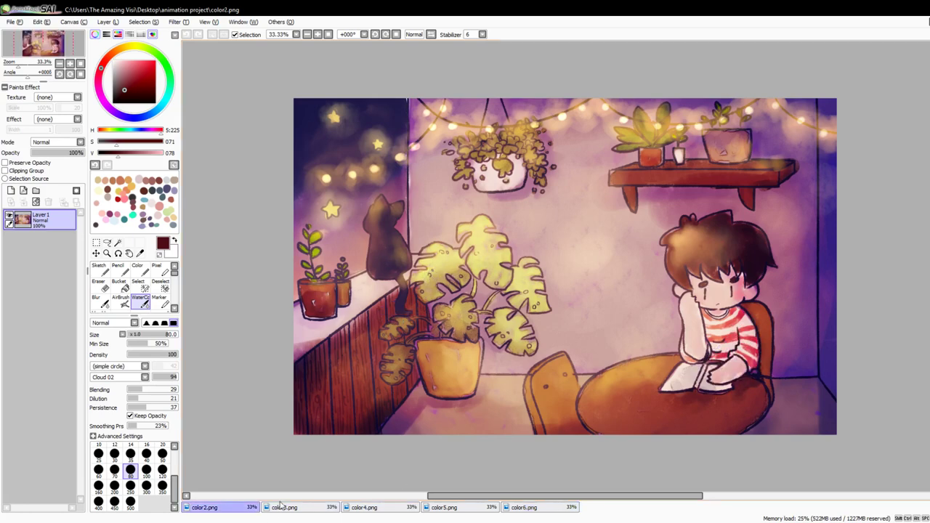
left_click(300, 508)
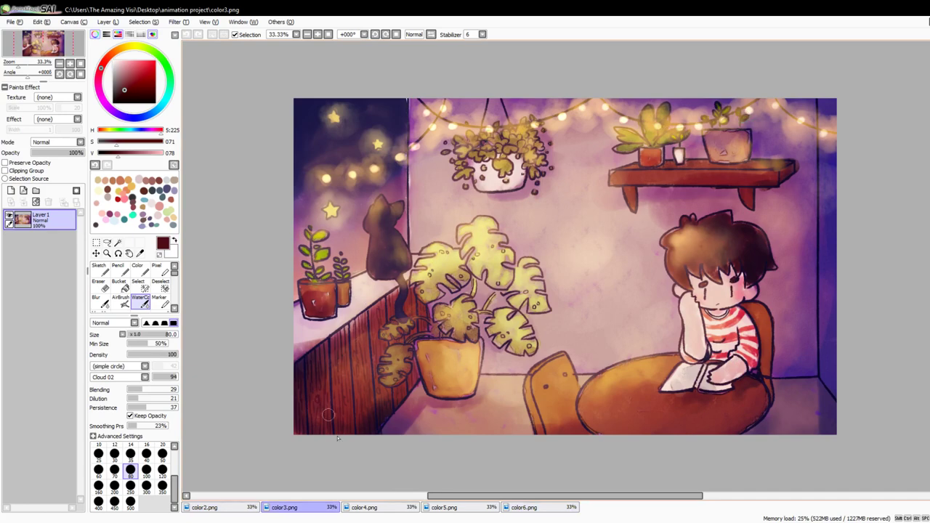
left_click(241, 512)
left_click(304, 509)
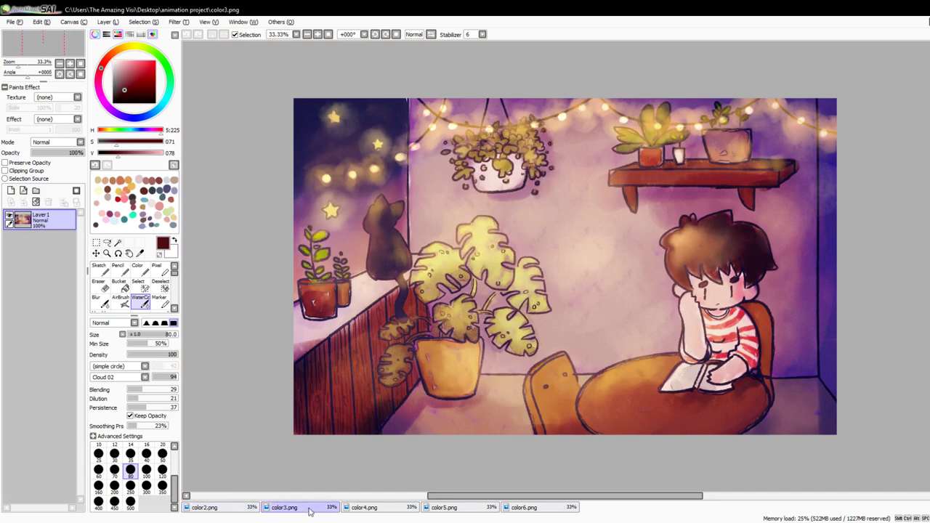
left_click(372, 511)
left_click(458, 511)
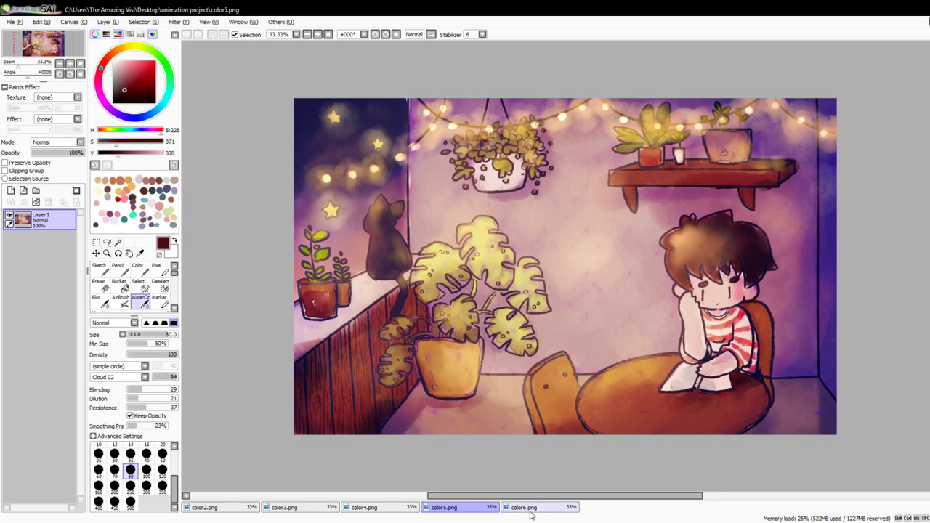
left_click(535, 511)
left_click(240, 511)
left_click(322, 513)
left_click(371, 509)
left_click(449, 509)
left_click(527, 509)
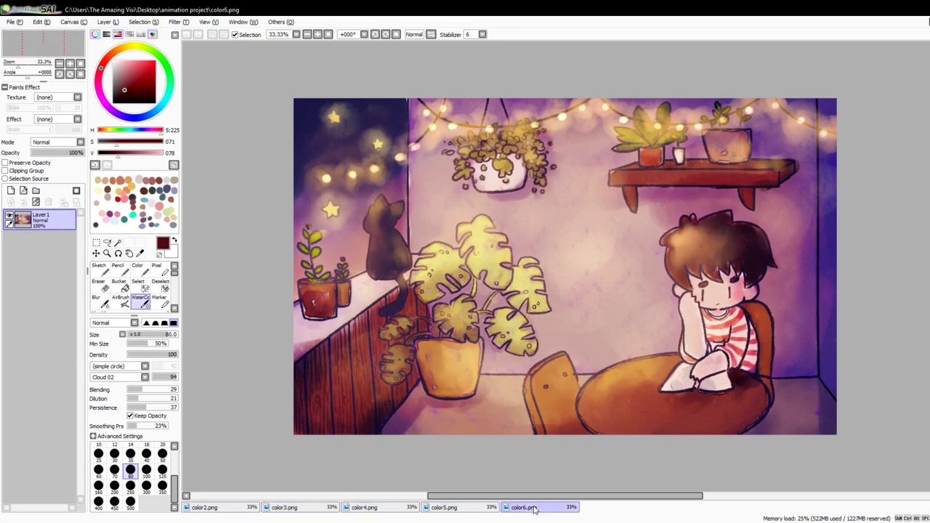
left_click(225, 511)
left_click(290, 509)
left_click(392, 508)
left_click(449, 509)
left_click(522, 509)
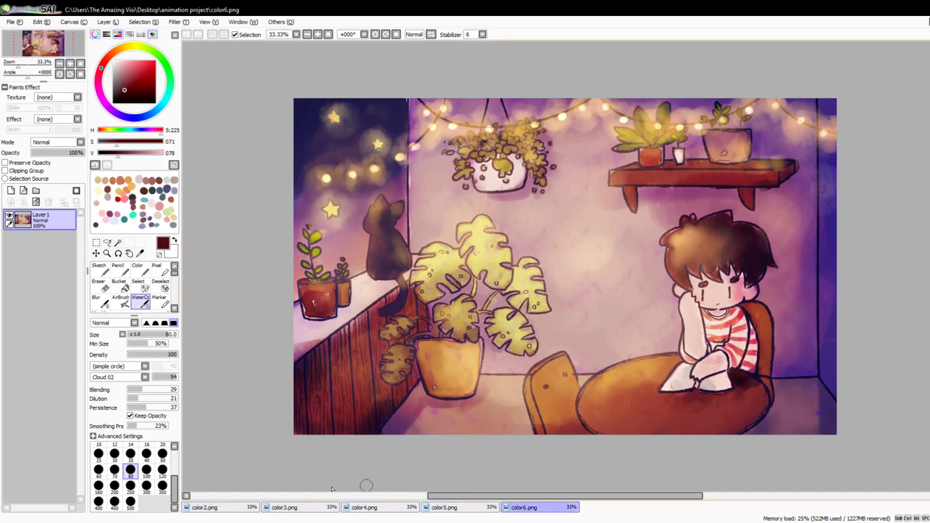
left_click(207, 507)
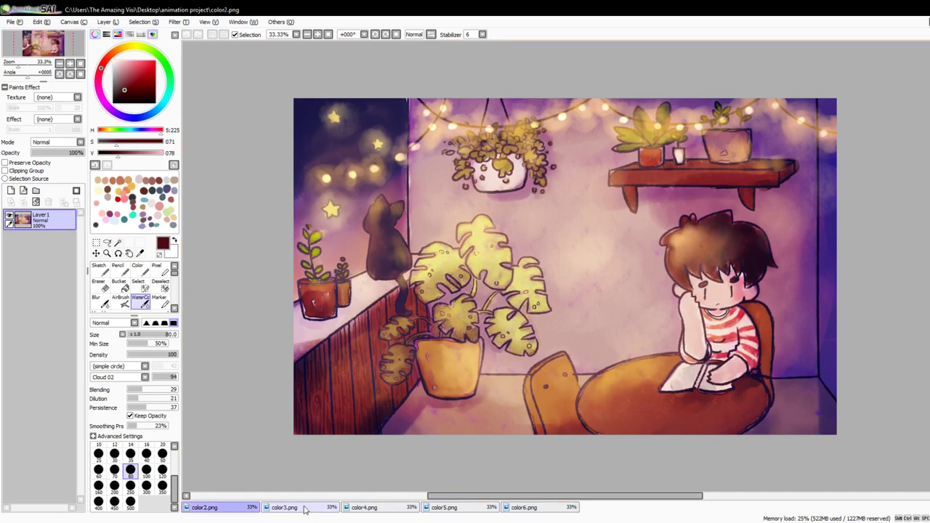
left_click(307, 513)
left_click(391, 513)
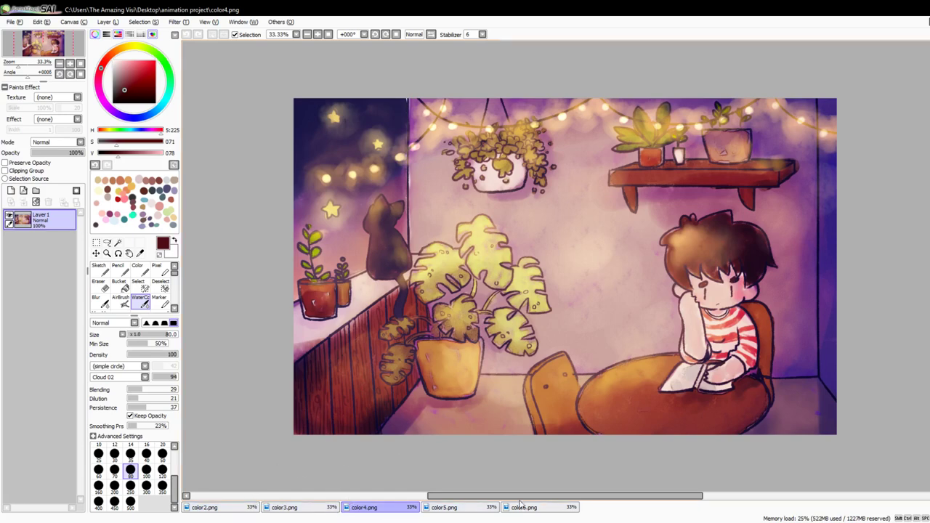
- Cycle through frames color2 to color6 and loop back to preview the motion
left_click(224, 509)
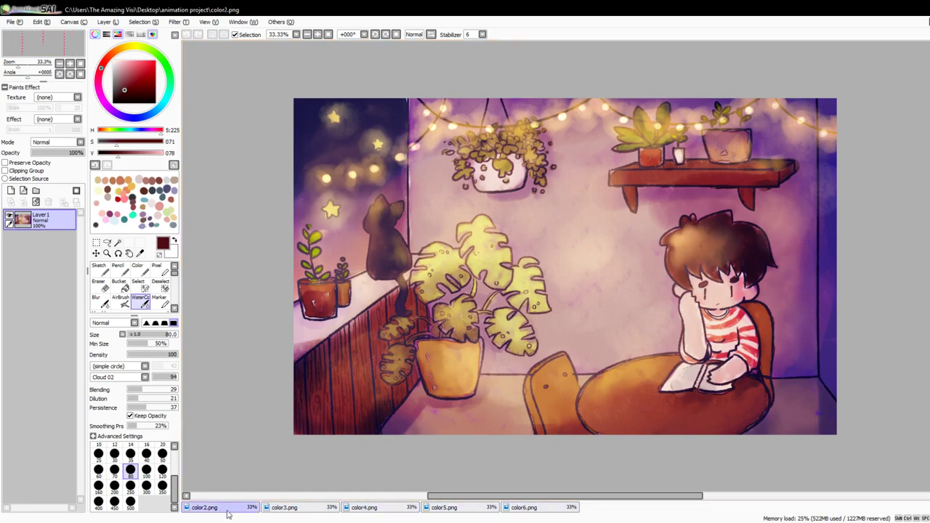
left_click(313, 509)
left_click(387, 509)
left_click(470, 509)
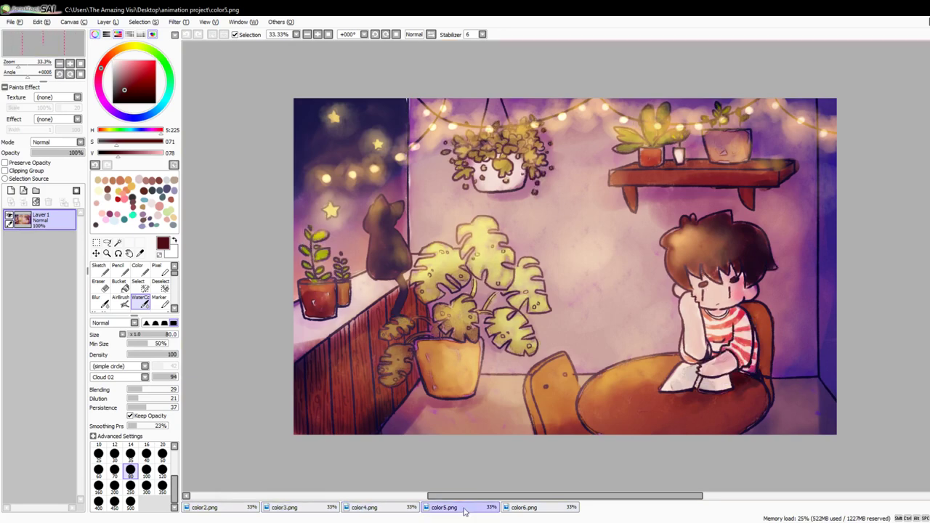
left_click(542, 510)
left_click(215, 510)
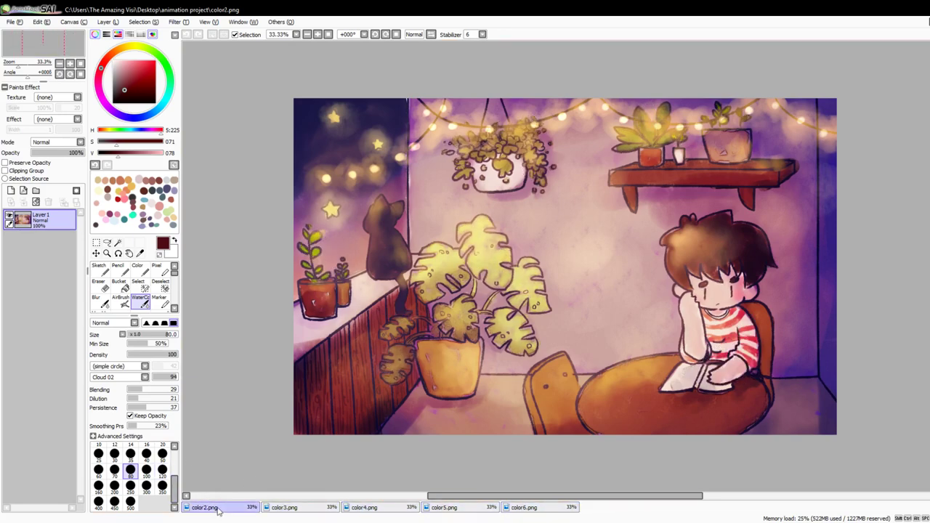
left_click(385, 512)
left_click(466, 509)
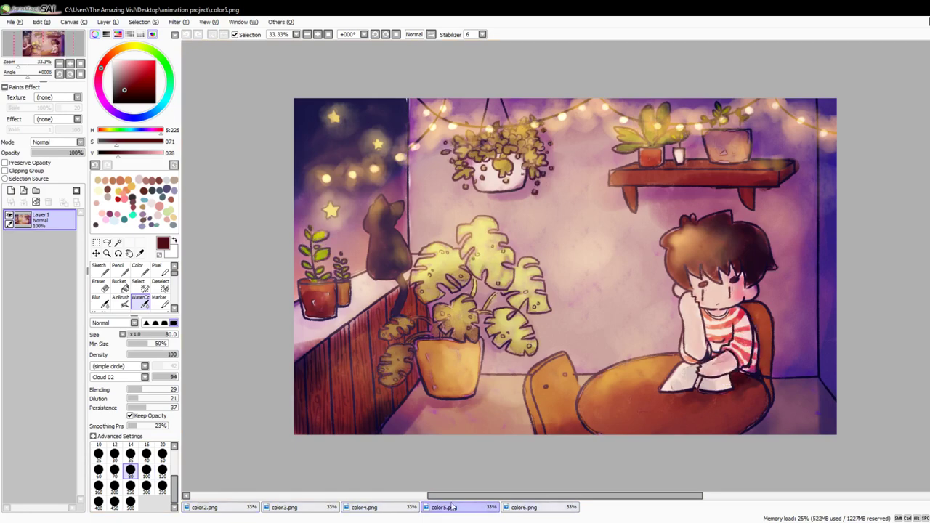
- Play frames color2 through color6 once more, ending back on color2
left_click(236, 509)
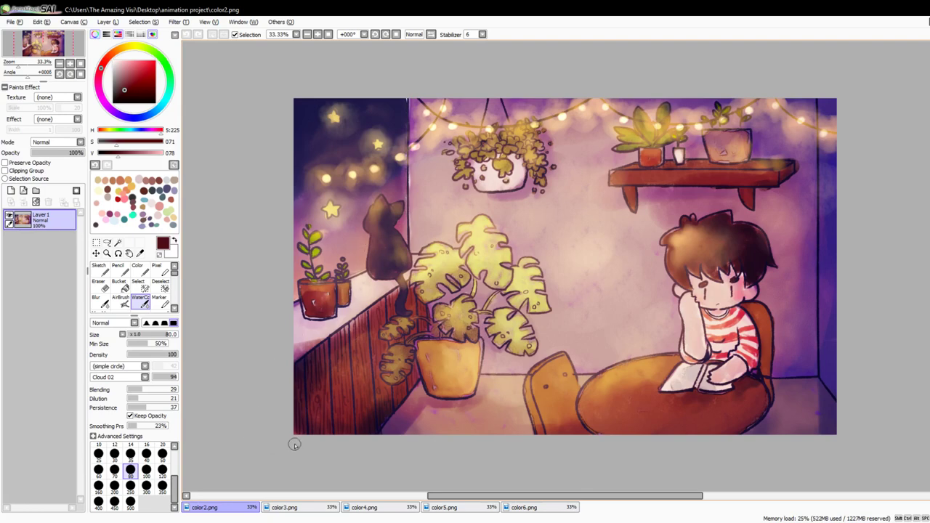
left_click(308, 512)
left_click(393, 509)
left_click(473, 509)
left_click(571, 507)
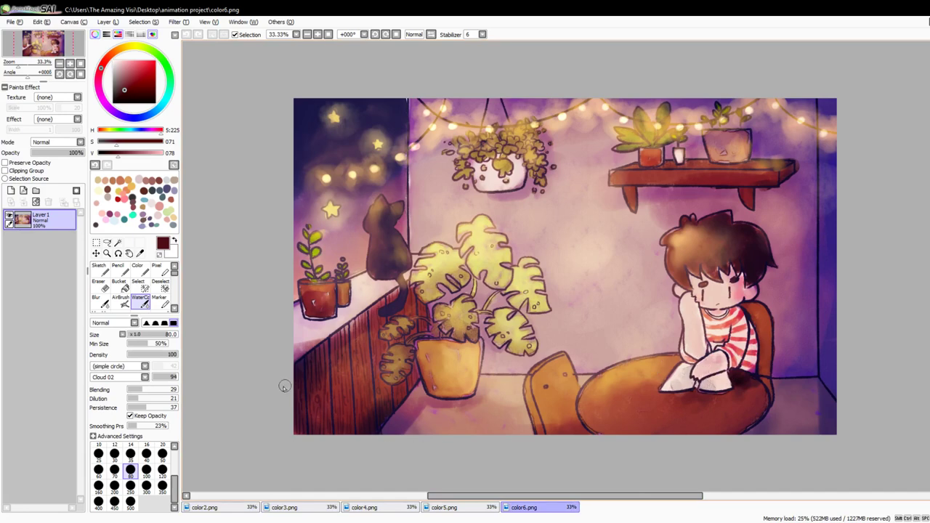
left_click(224, 508)
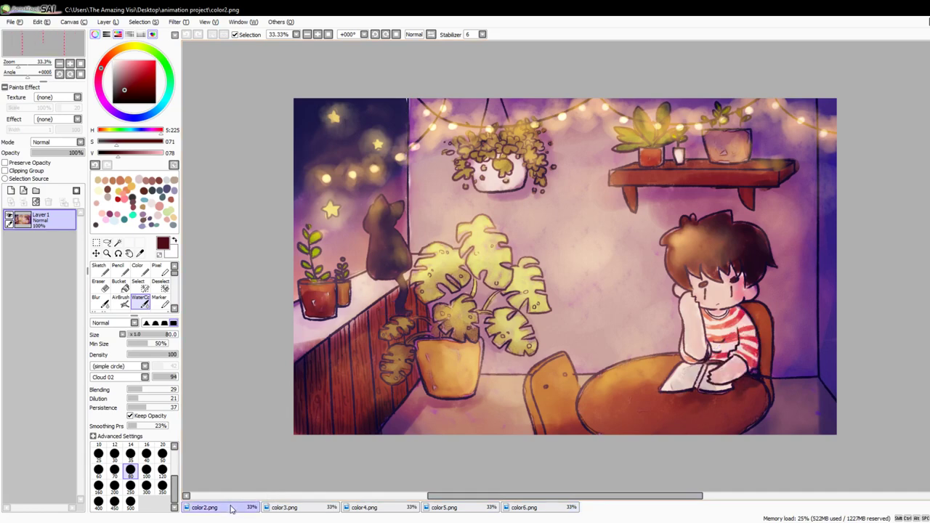
- Close the remaining frame documents, including color3.png, and begin opening color5.sai
key("ctrl+w")
key("ctrl+w")
key("ctrl+w")
key("ctrl+w")
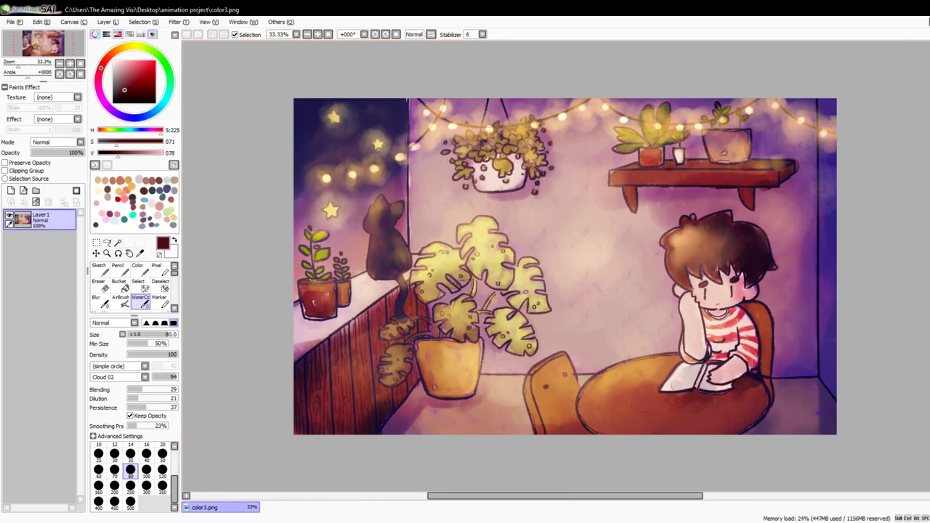
key("ctrl+w")
key("alt")
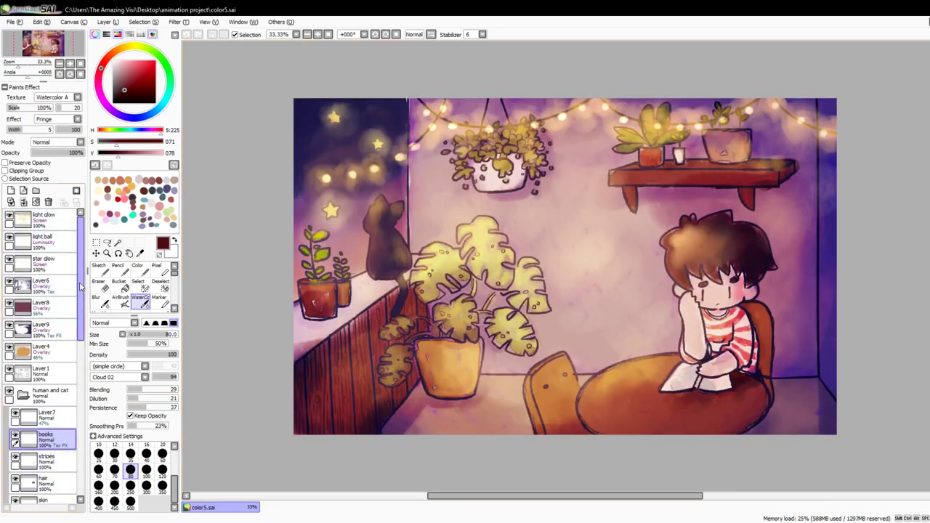
- Drag Layer4 above Layer9 in color5.sai's layer stack
left_click_drag(81, 288, 83, 467)
scroll(44, 363, "up", 10)
left_click(45, 437)
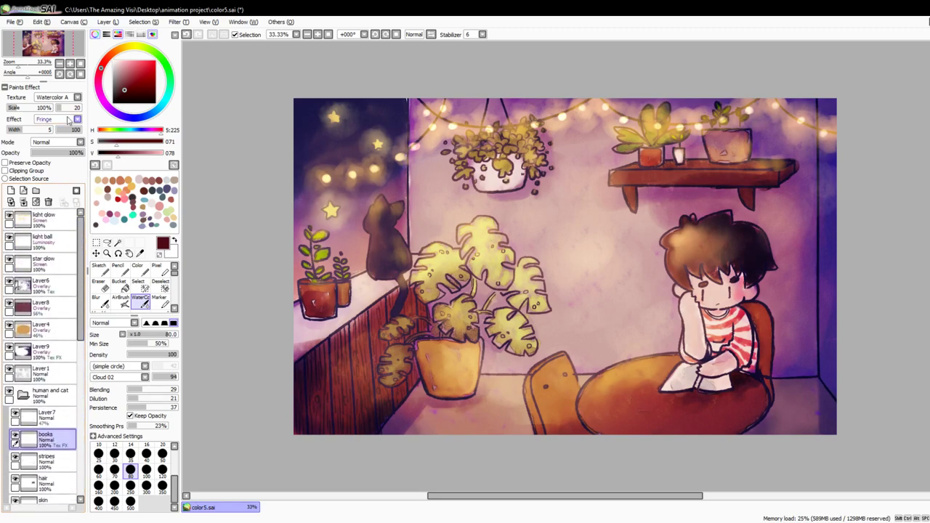
key("alt")
- Load color6.sai and compare it against color5.sai, ending on color5.sai
key("ctrl+s")
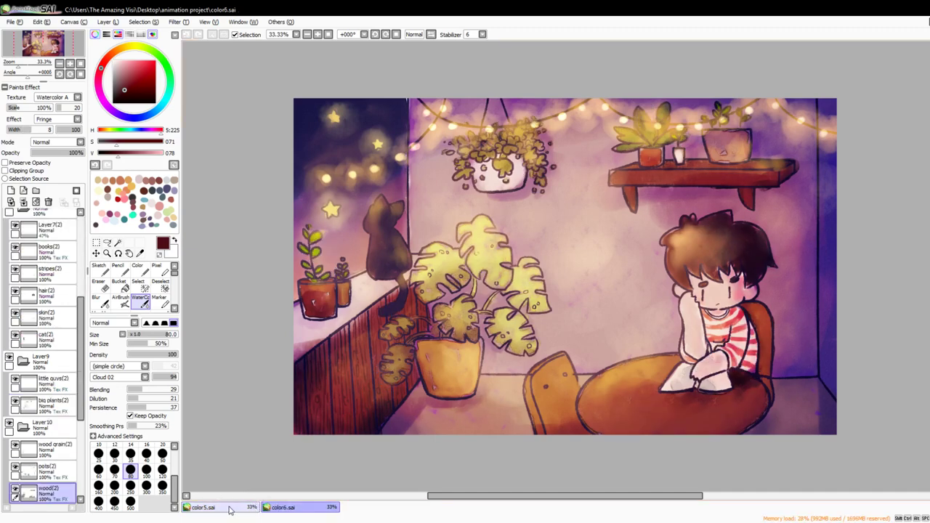
left_click(225, 509)
left_click(287, 509)
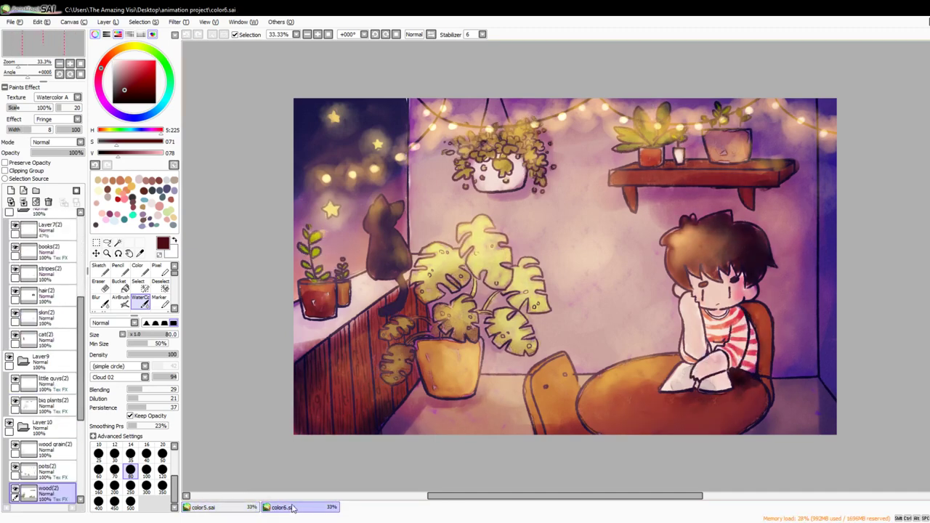
left_click(225, 509)
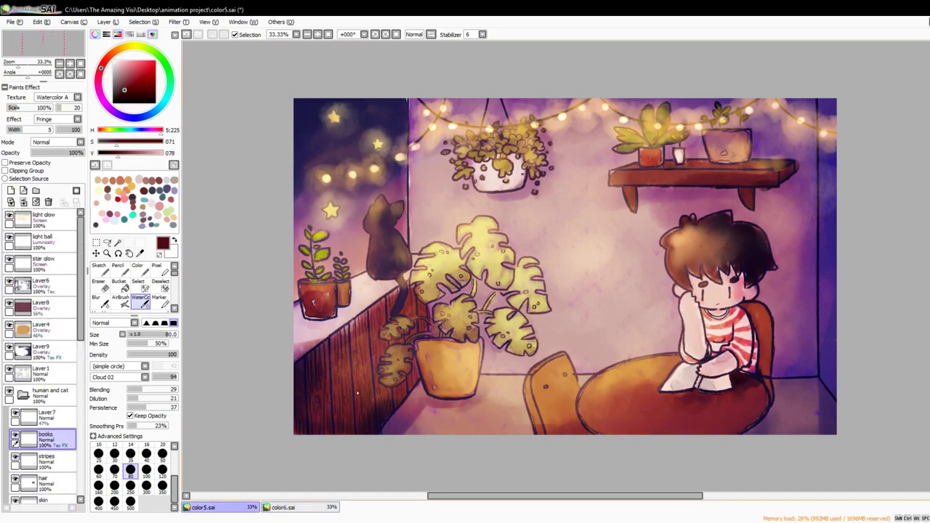
left_click(308, 508)
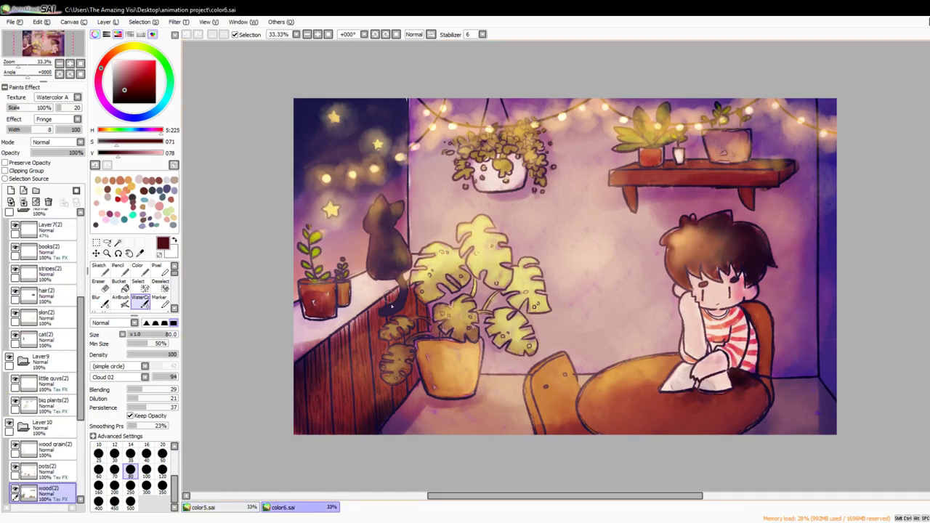
left_click(240, 507)
left_click(301, 508)
left_click(214, 510)
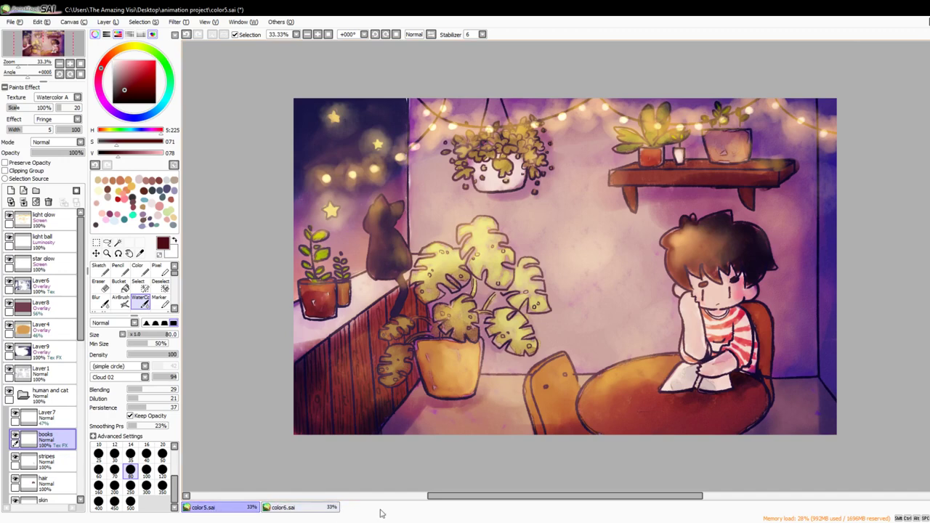
left_click(295, 510)
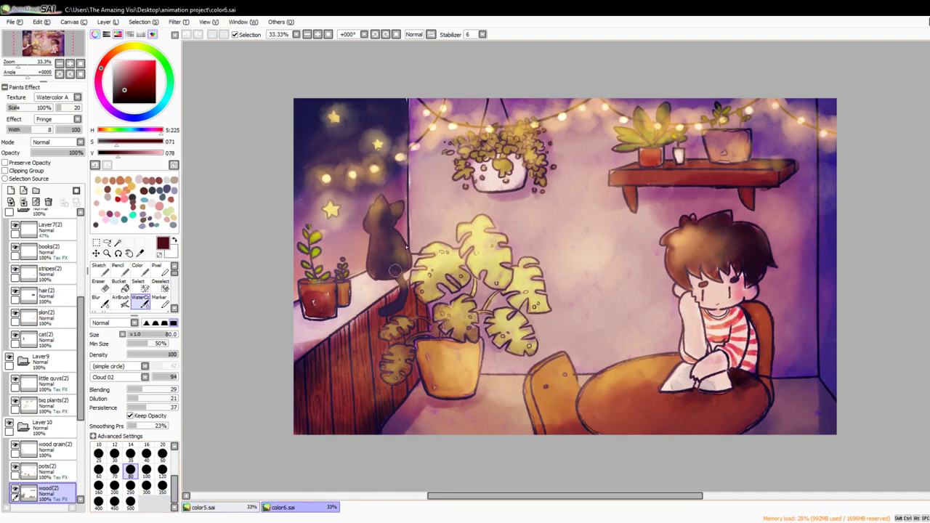
left_click(229, 510)
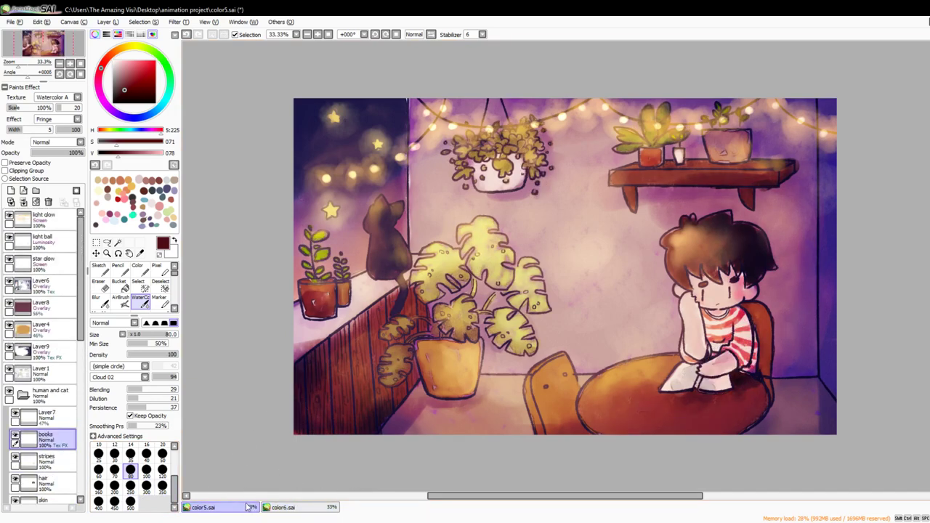
left_click(284, 512)
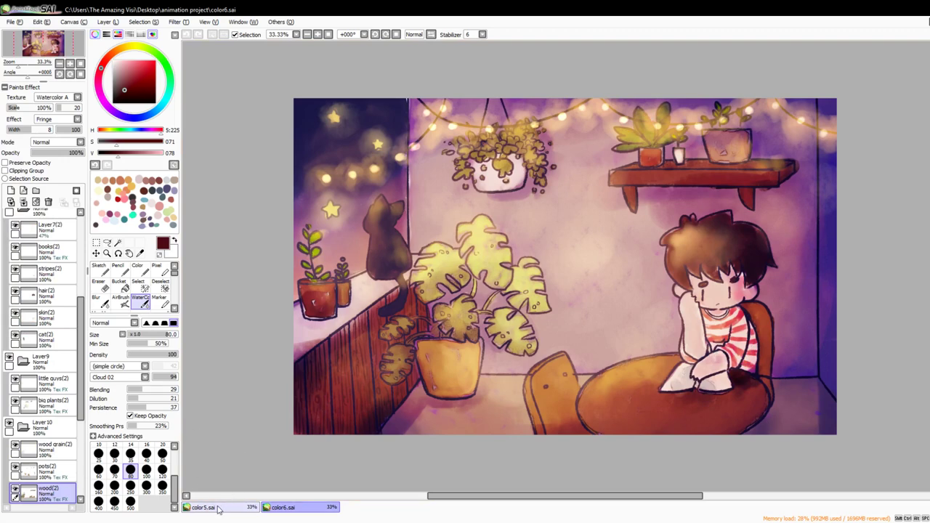
left_click(218, 509)
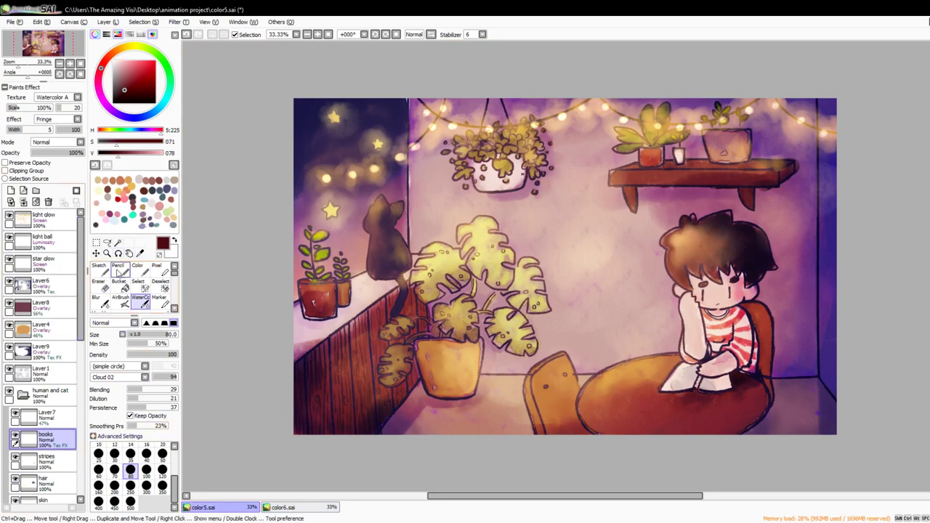
- Select Layer 1 and the crayon brush, then recheck the cat against color6.sai
left_click(53, 378)
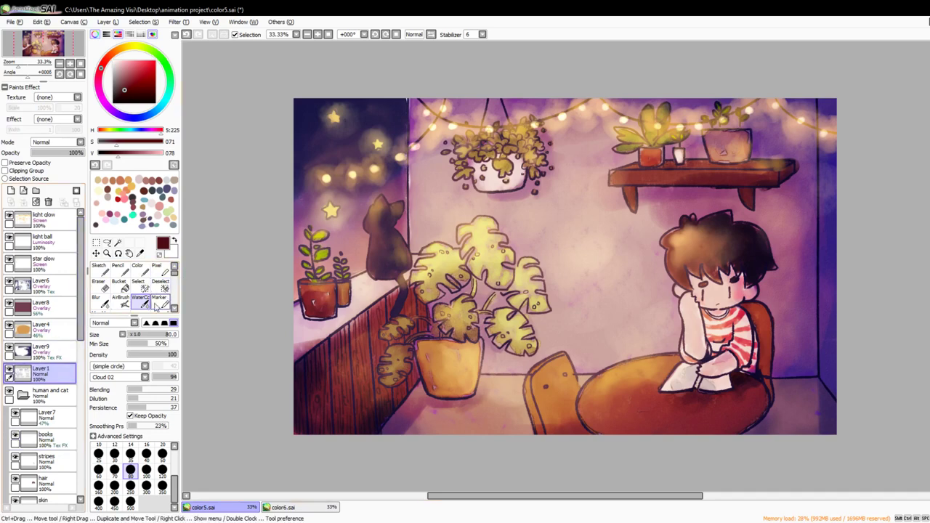
scroll(141, 291, "down", 2)
left_click(140, 288)
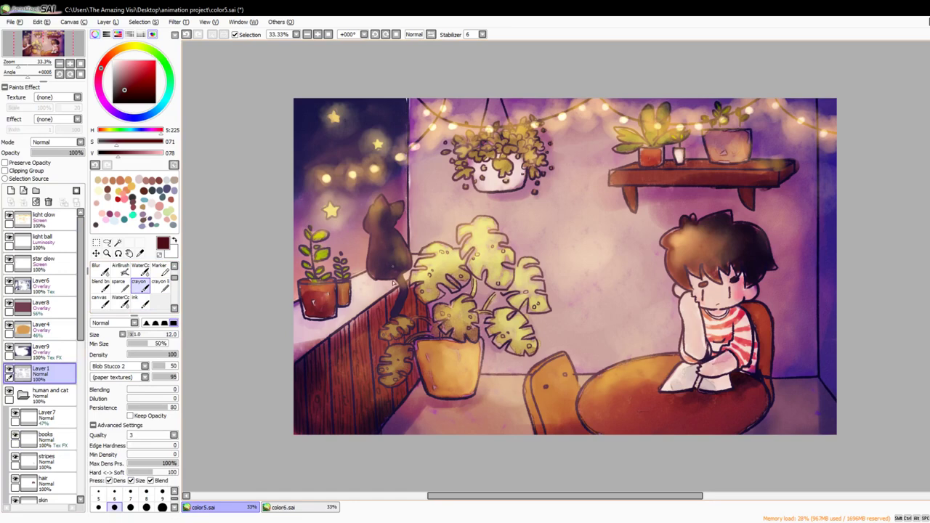
left_click(309, 508)
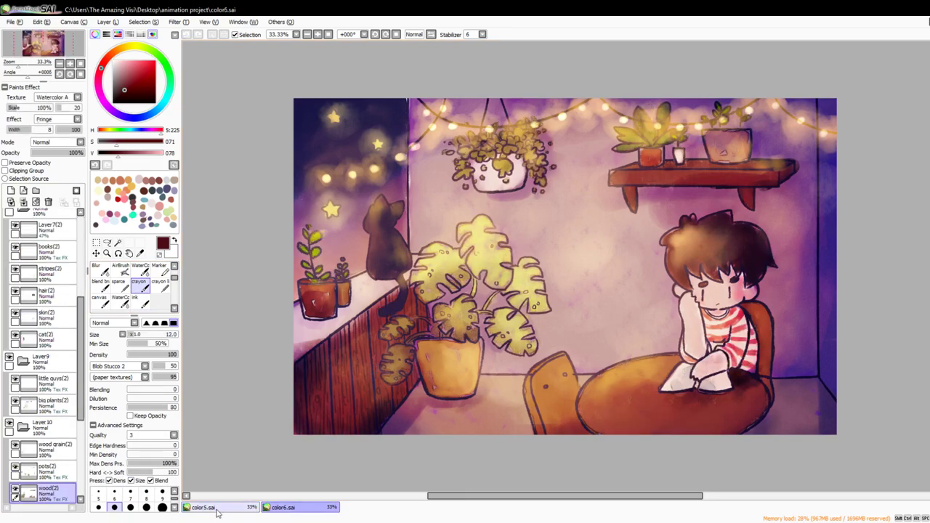
left_click(218, 509)
left_click(290, 508)
left_click(234, 512)
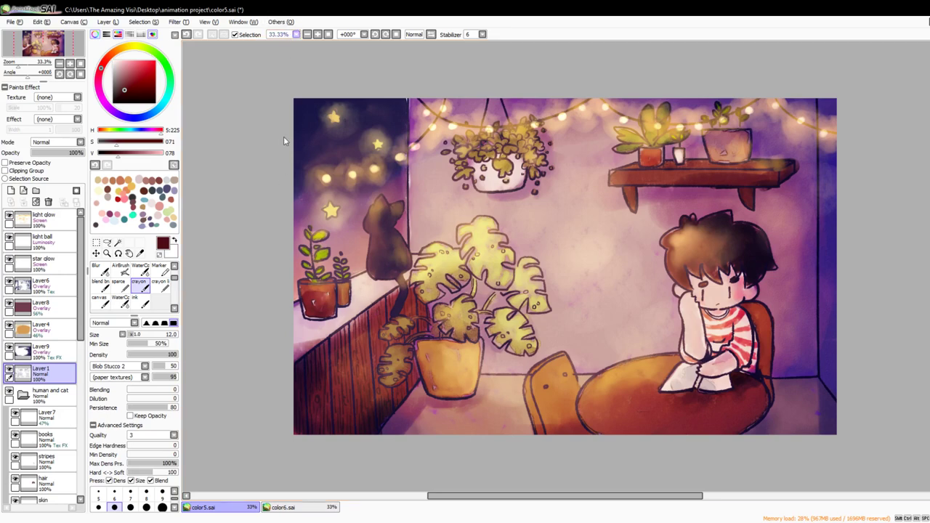
- Zoom in on the cat's hanging tail and pick a dark purple colour
scroll(284, 140, "up", 4)
left_click_drag(565, 502, 436, 504)
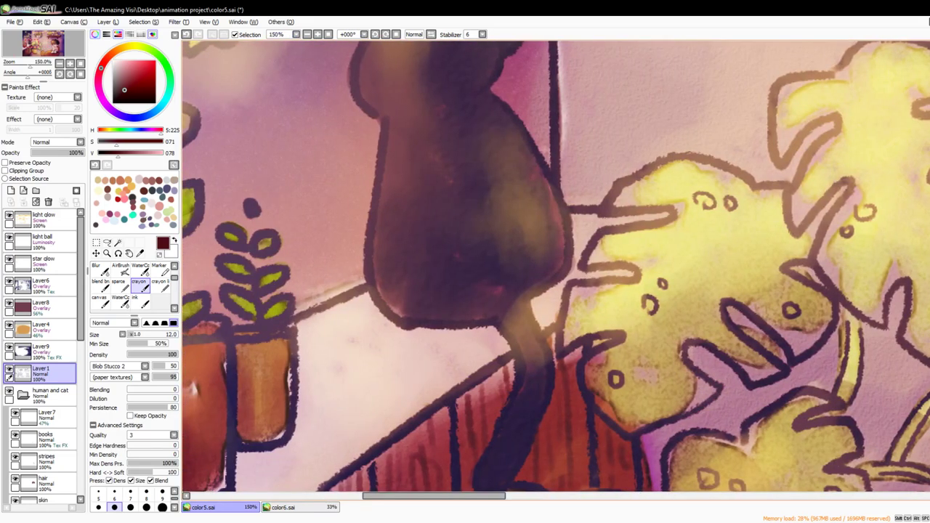
scroll(557, 267, "down", 4)
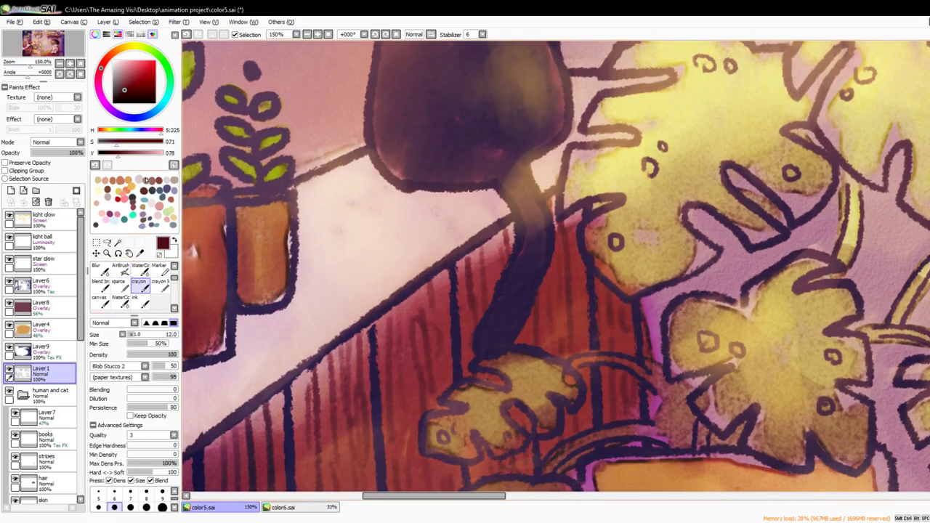
left_click(167, 190)
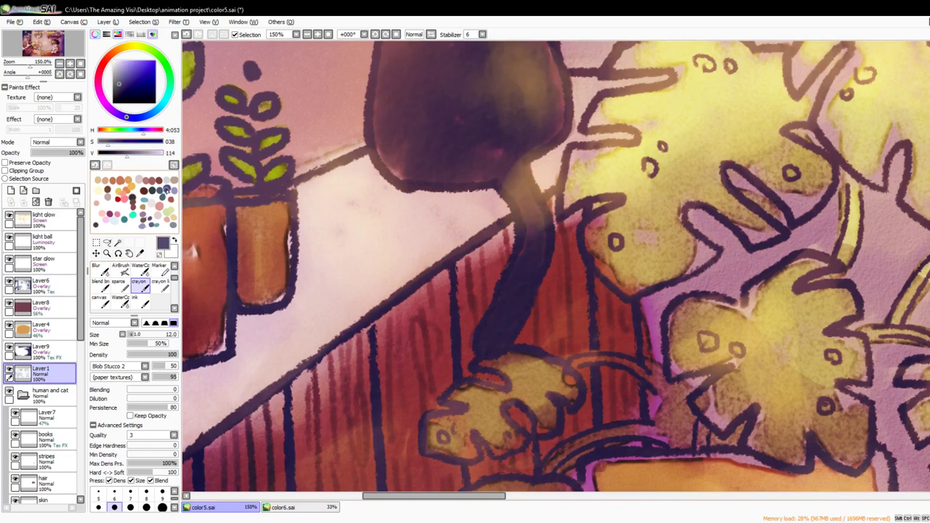
- Try erasing parts of the tail, undo both attempts, and set eraser size 16
scroll(116, 284, "up", 2)
left_click(104, 282)
mouse_move(522, 258)
left_mouse_down()
mouse_move(509, 262)
mouse_move(541, 233)
mouse_move(509, 281)
mouse_move(515, 317)
mouse_move(494, 331)
left_mouse_up()
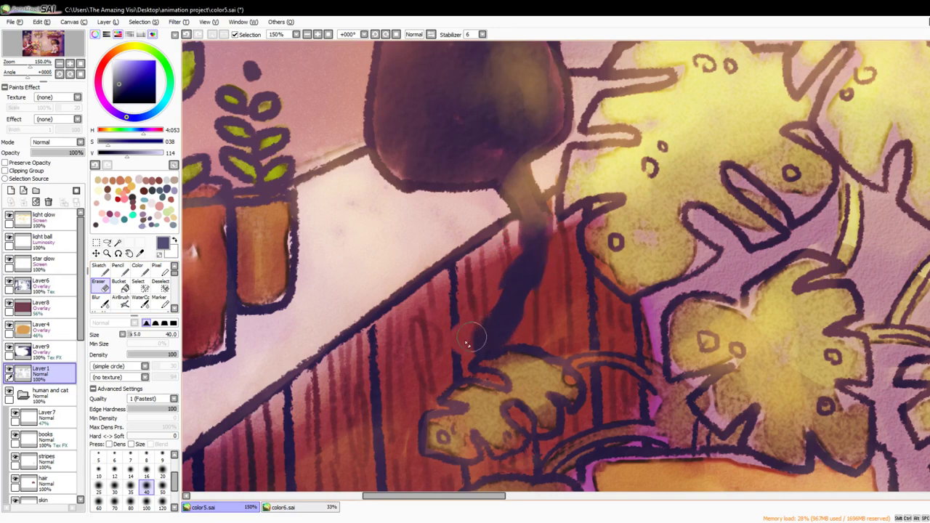
key("ctrl+z")
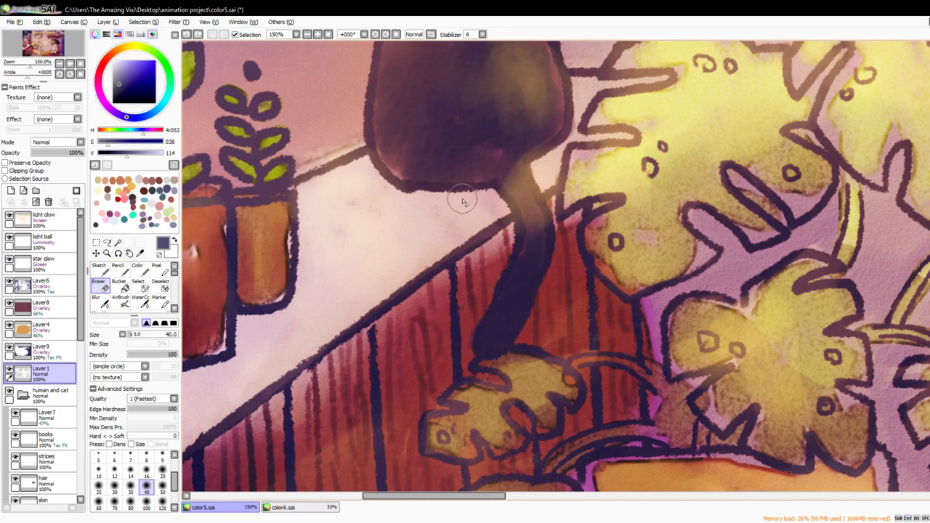
mouse_move(470, 214)
left_mouse_down()
mouse_move(473, 240)
mouse_move(526, 244)
mouse_move(522, 256)
mouse_move(547, 249)
mouse_move(556, 258)
mouse_move(491, 309)
mouse_move(535, 324)
left_mouse_up()
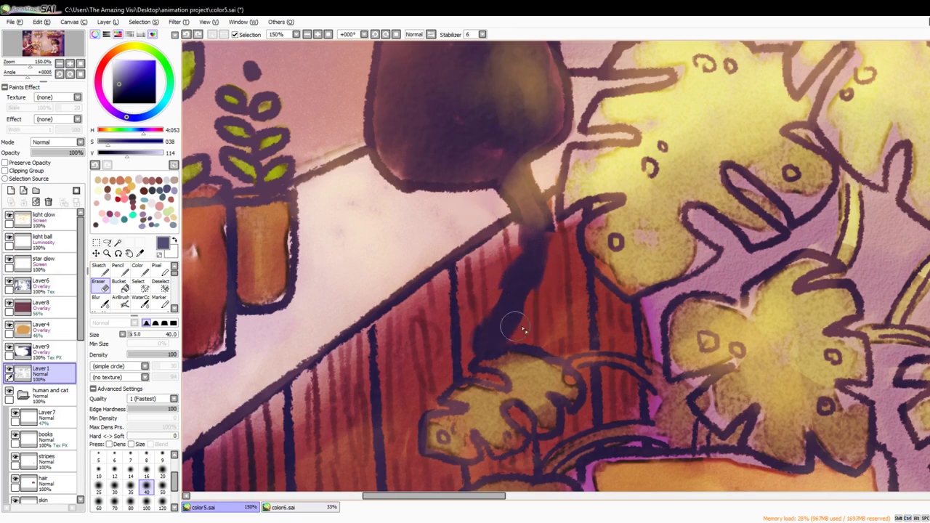
key("ctrl+z")
left_click(146, 471)
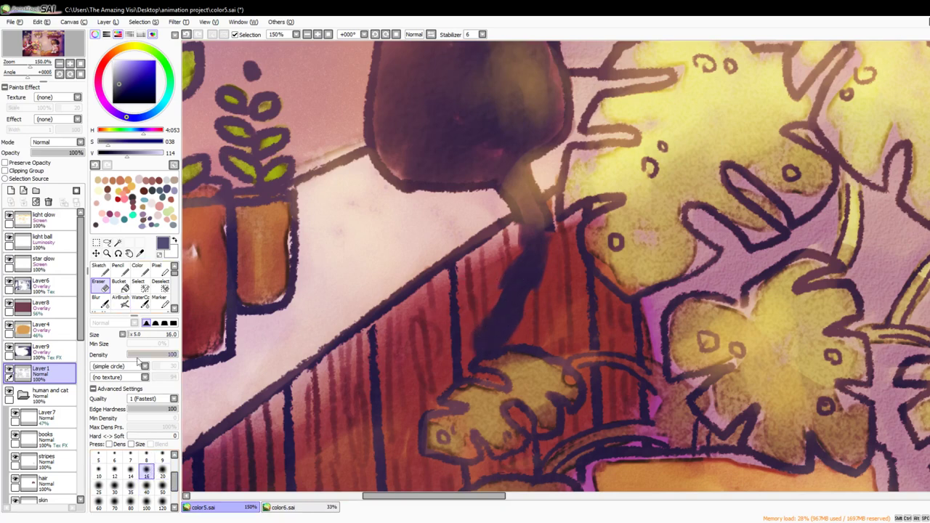
- On the cat layer, erase the tail hanging below the railing
scroll(81, 334, "down", 5)
scroll(56, 390, "down", 1)
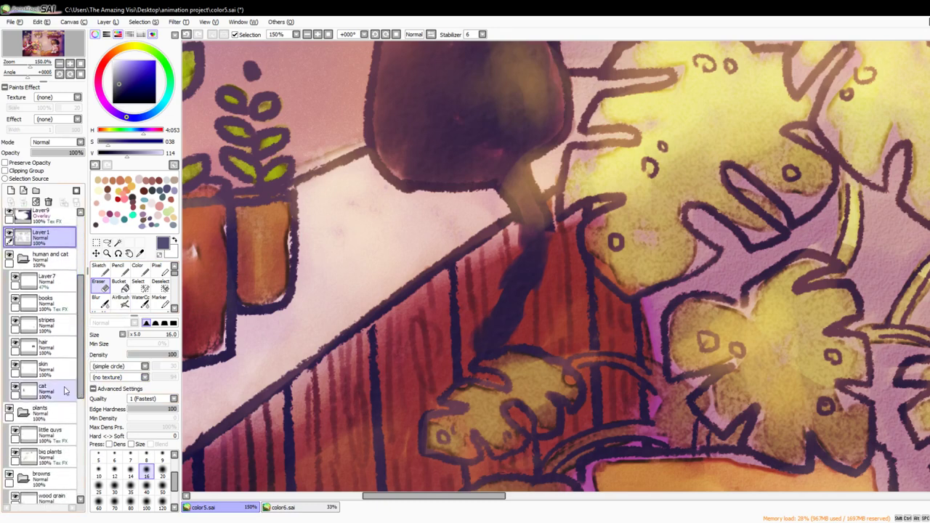
left_click(41, 390)
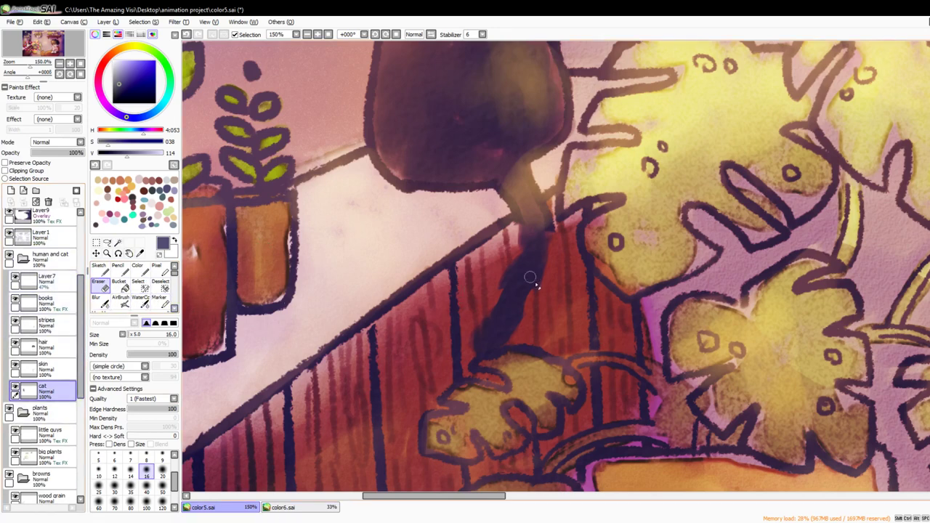
mouse_move(536, 285)
left_mouse_down()
mouse_move(521, 262)
mouse_move(545, 255)
mouse_move(501, 284)
mouse_move(527, 285)
mouse_move(530, 304)
mouse_move(487, 321)
mouse_move(471, 343)
mouse_move(486, 341)
mouse_move(473, 346)
mouse_move(501, 339)
mouse_move(473, 347)
mouse_move(520, 311)
left_mouse_up()
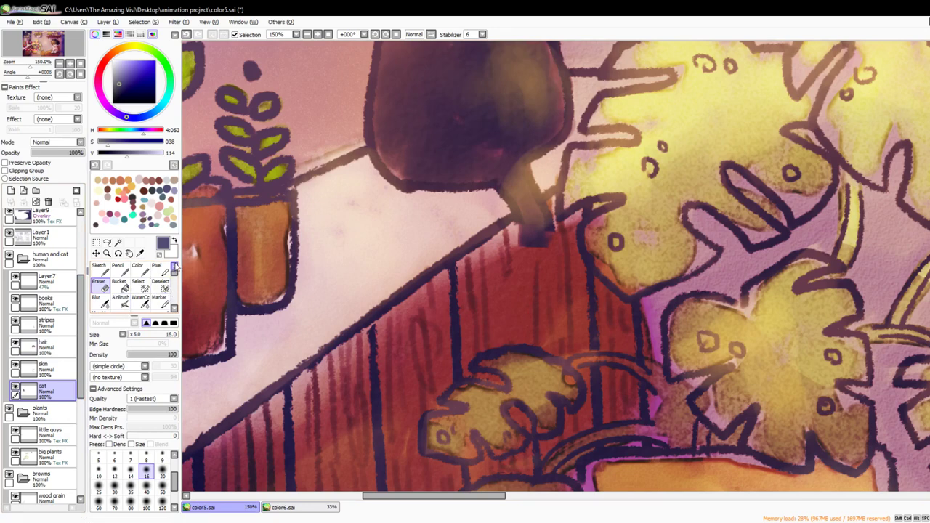
- Switch to the Crayon brush at size 12 with Blob Stucco 2 texture
left_click(173, 308)
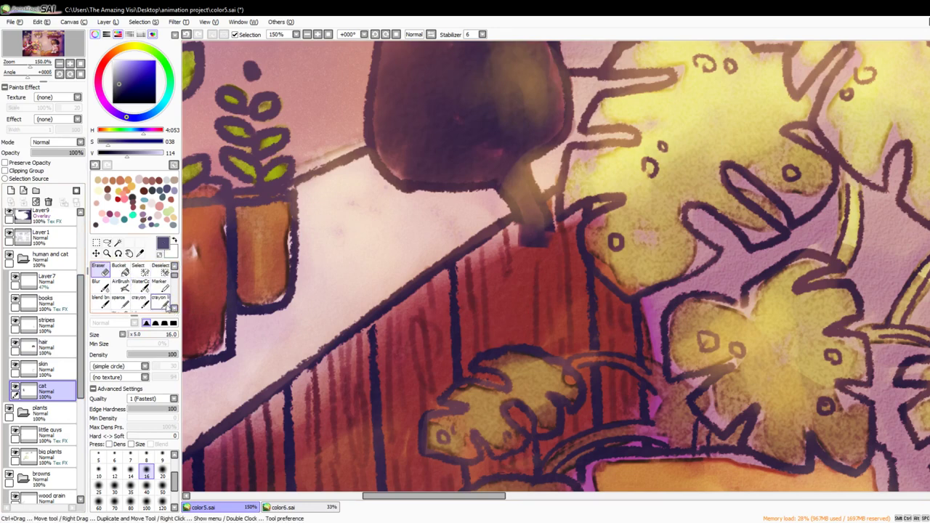
left_click(174, 308)
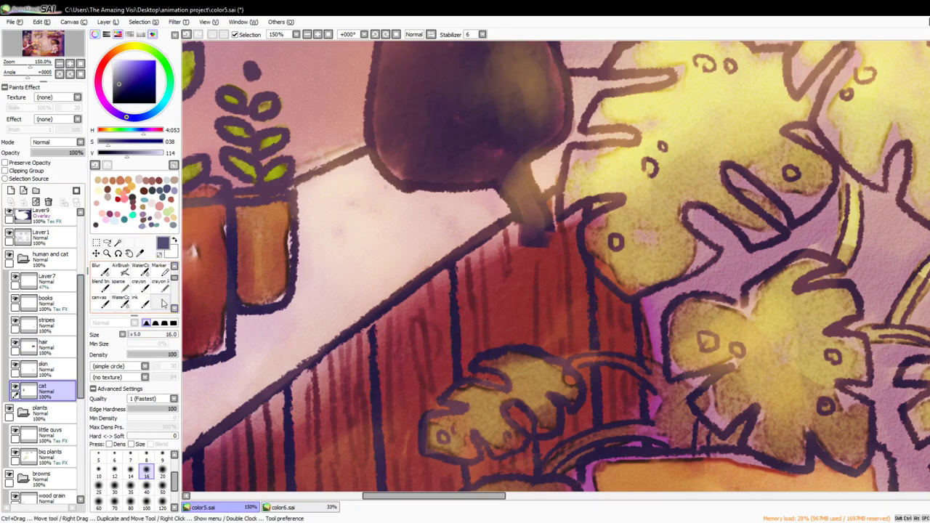
left_click(138, 282)
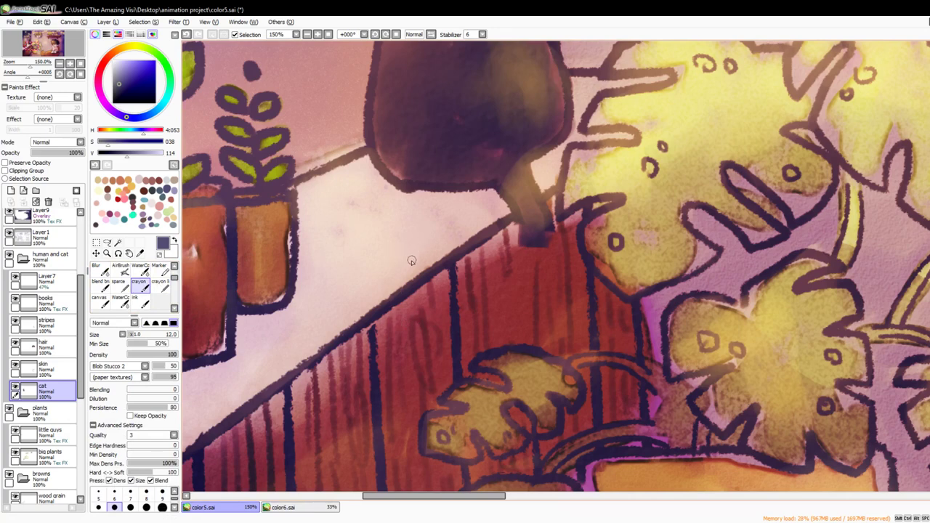
- Undo a trial stroke, then draw a crayon tail looping from the stub along the railing on Layer 1
left_click_drag(411, 260, 421, 243)
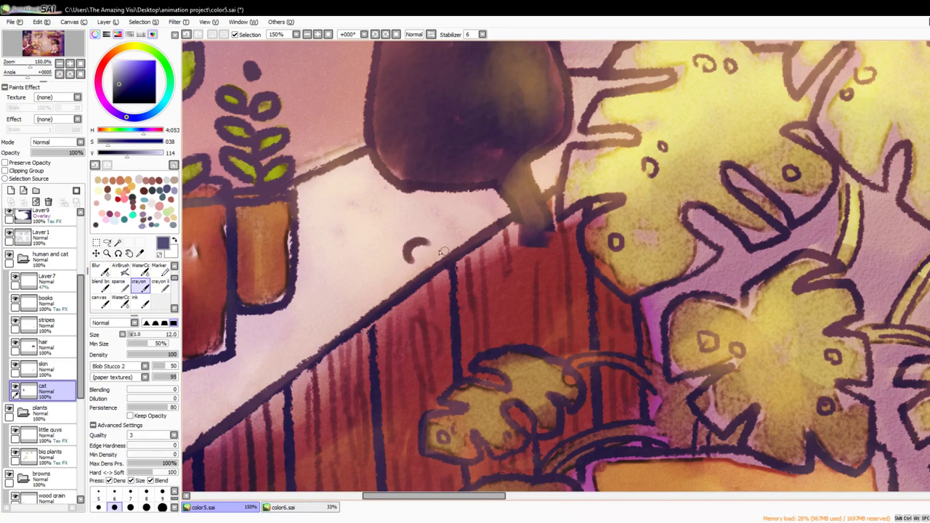
key("ctrl+z")
key("ctrl+z")
left_click_drag(83, 333, 83, 263)
left_click(42, 372)
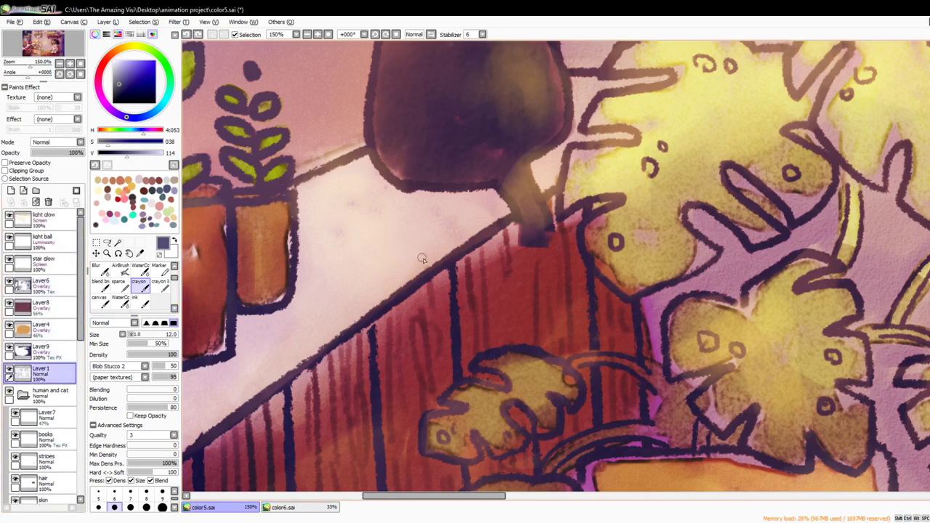
mouse_move(409, 263)
left_mouse_down()
mouse_move(435, 238)
mouse_move(420, 245)
mouse_move(466, 244)
mouse_move(445, 246)
mouse_move(498, 259)
mouse_move(485, 261)
mouse_move(518, 244)
mouse_move(512, 212)
left_mouse_up()
mouse_move(417, 264)
left_mouse_down()
mouse_move(435, 279)
mouse_move(426, 276)
mouse_move(480, 293)
mouse_move(462, 288)
mouse_move(509, 284)
mouse_move(490, 293)
mouse_move(468, 293)
mouse_move(529, 284)
mouse_move(500, 293)
mouse_move(533, 276)
mouse_move(505, 289)
mouse_move(549, 255)
mouse_move(531, 275)
mouse_move(550, 227)
mouse_move(546, 259)
left_mouse_up()
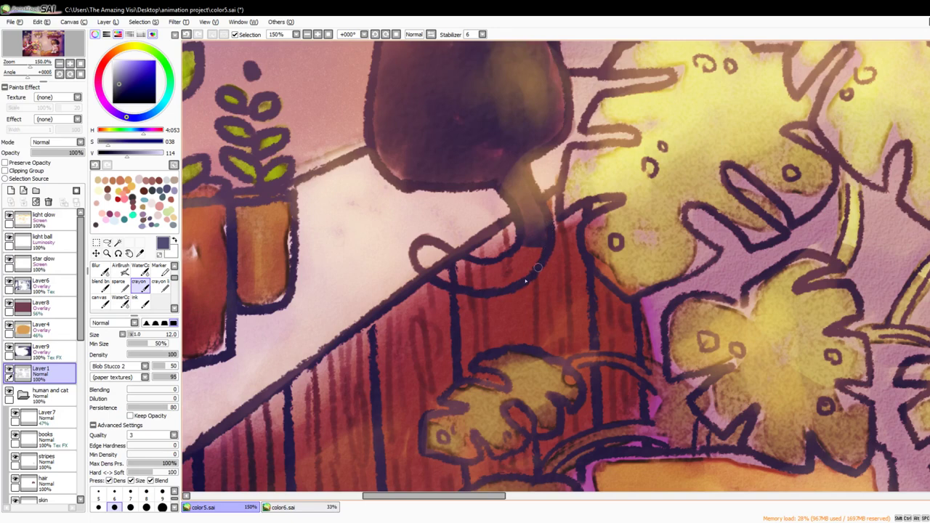
scroll(60, 407, "down", 5)
- On the cat layer, fill the tail loop with dark purple-brown WaterColor at size 25
left_click(50, 392)
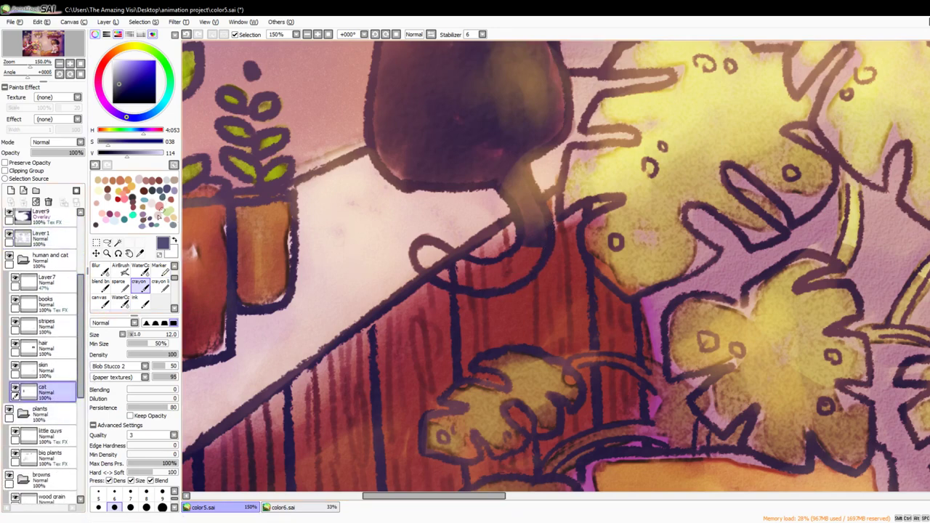
left_click_drag(131, 154, 140, 157)
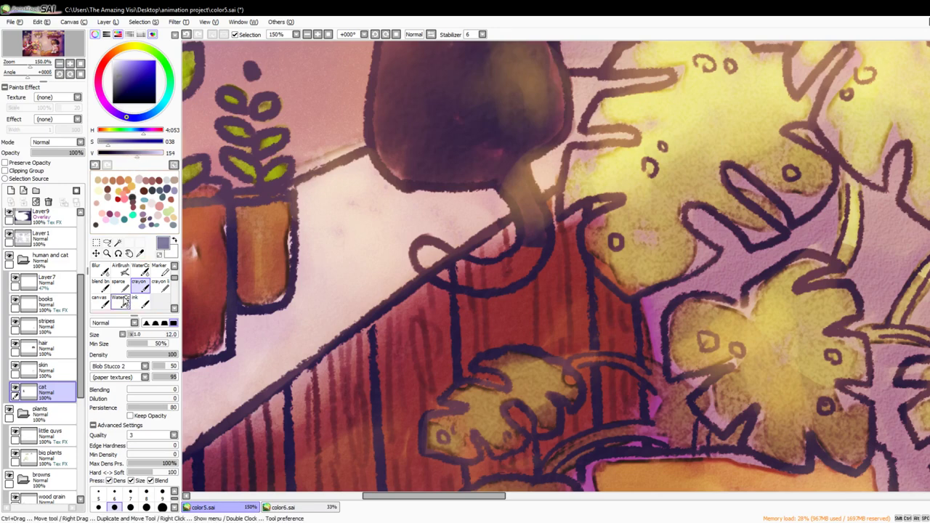
left_click(140, 268)
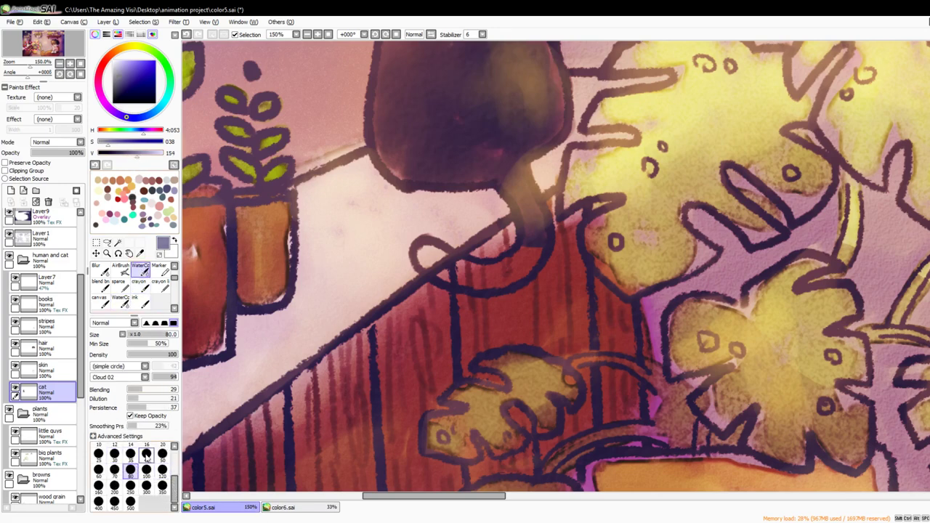
left_click(98, 454)
mouse_move(439, 251)
left_mouse_down()
mouse_move(429, 263)
mouse_move(435, 251)
mouse_move(443, 272)
mouse_move(502, 280)
mouse_move(527, 255)
mouse_move(536, 221)
mouse_move(527, 213)
left_mouse_up()
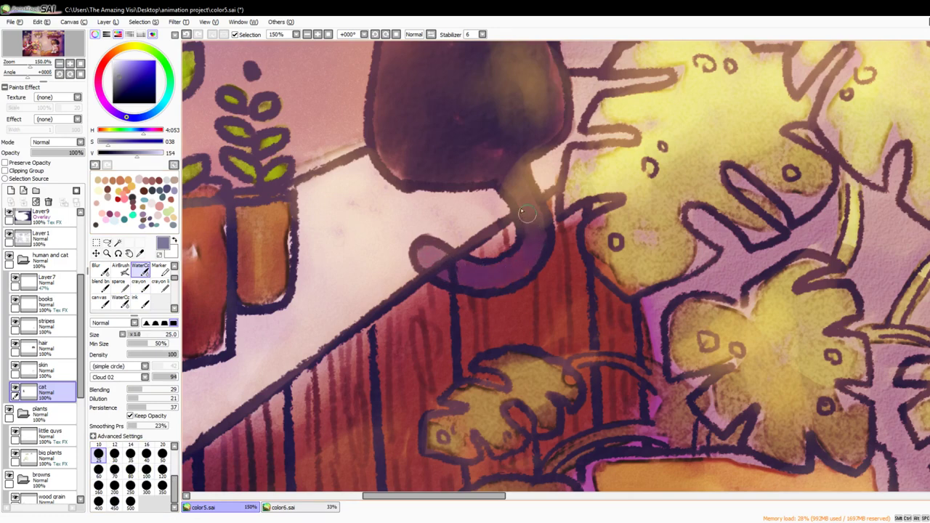
left_click(423, 163, "alt")
mouse_move(544, 258)
left_mouse_down()
mouse_move(519, 252)
mouse_move(542, 222)
mouse_move(523, 272)
mouse_move(523, 257)
mouse_move(480, 281)
mouse_move(442, 255)
mouse_move(430, 260)
mouse_move(487, 269)
mouse_move(490, 288)
mouse_move(446, 285)
left_mouse_up()
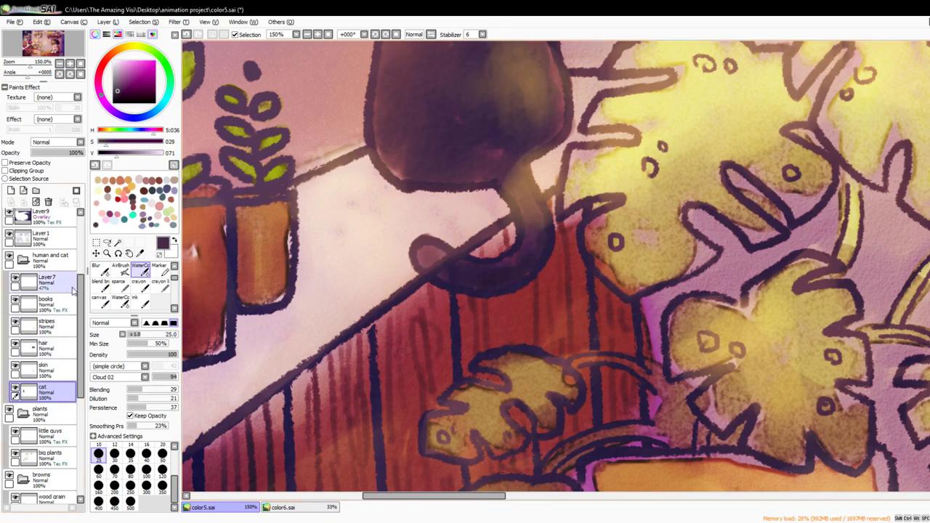
- Erase the Layer 1 outline crossing the tail loop, then fit the whole canvas in view
scroll(44, 291, "up", 2)
left_click(44, 307)
scroll(174, 267, "up", 2)
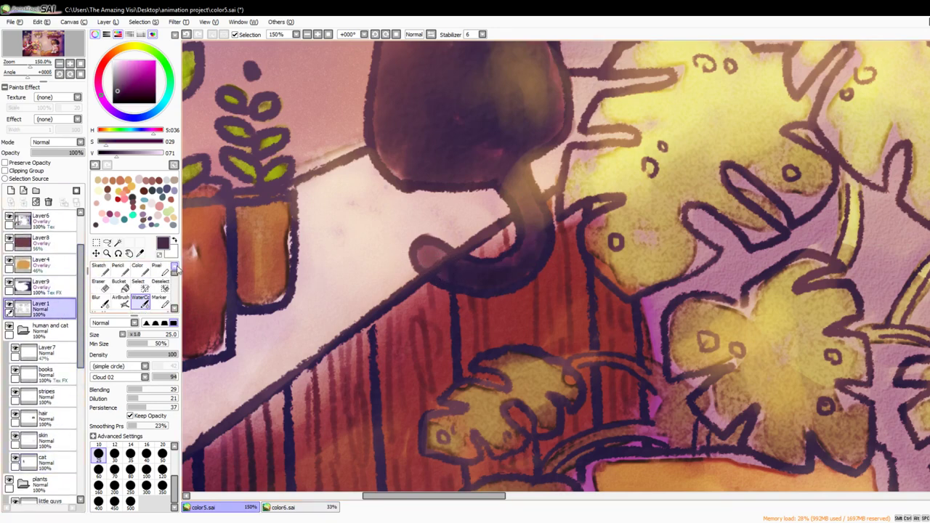
left_click(99, 284)
left_click(146, 470)
mouse_move(453, 262)
left_mouse_down()
mouse_move(429, 262)
mouse_move(444, 262)
left_mouse_up()
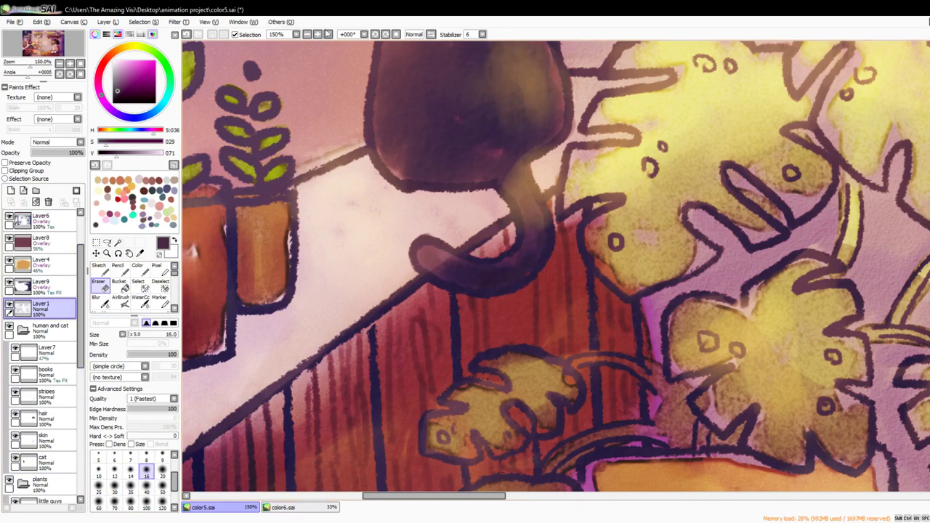
left_click(328, 34)
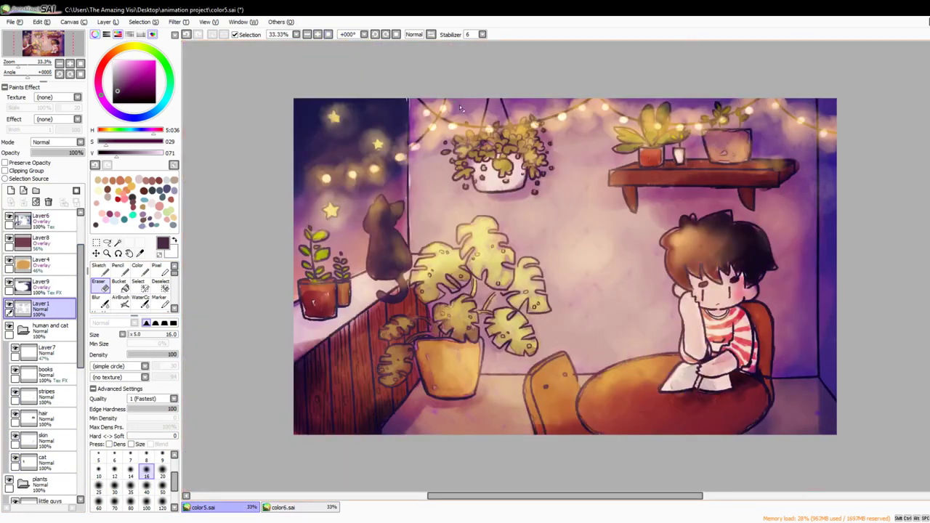
left_click(287, 509)
left_click(247, 507)
left_click(298, 509)
left_click(237, 509)
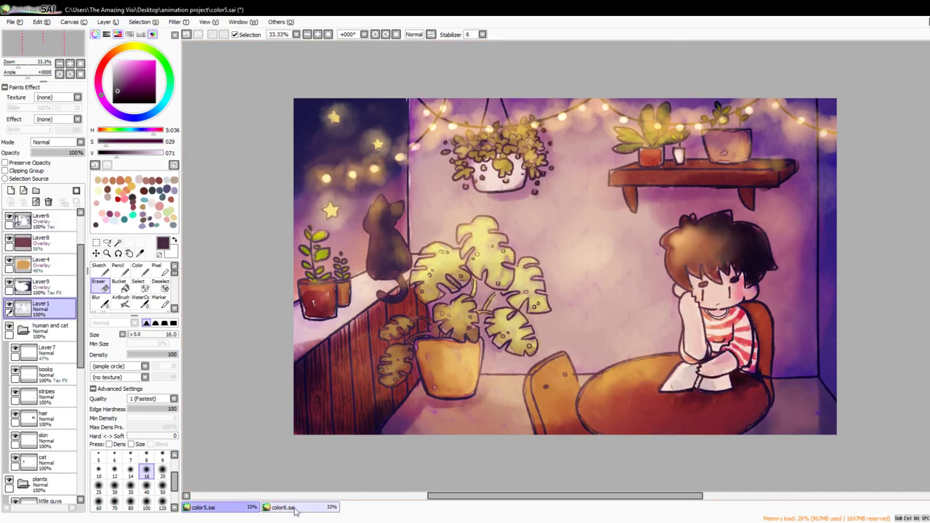
left_click(293, 508)
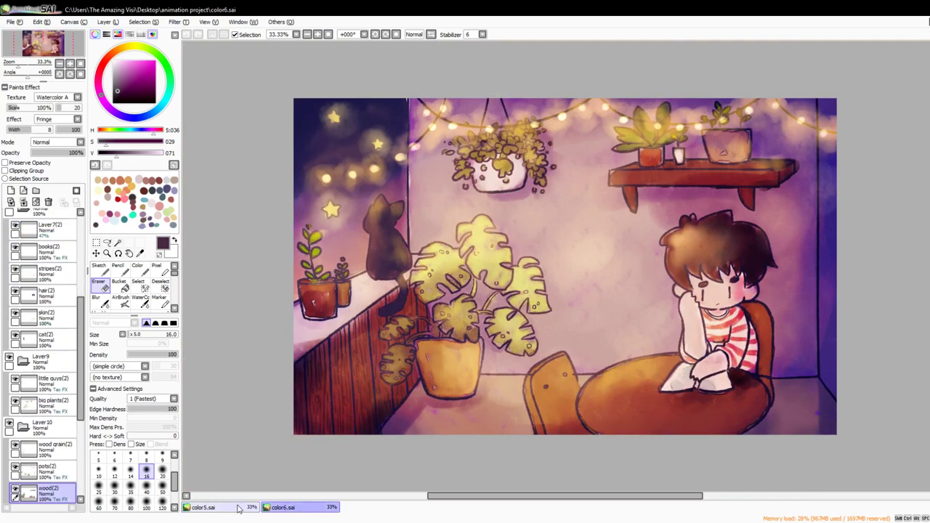
left_click(238, 509)
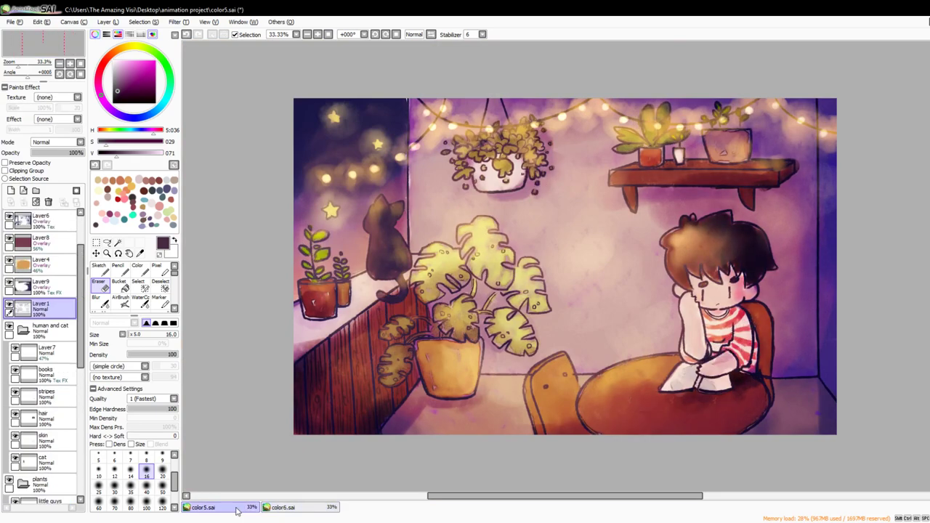
left_click(307, 511)
left_click(226, 510)
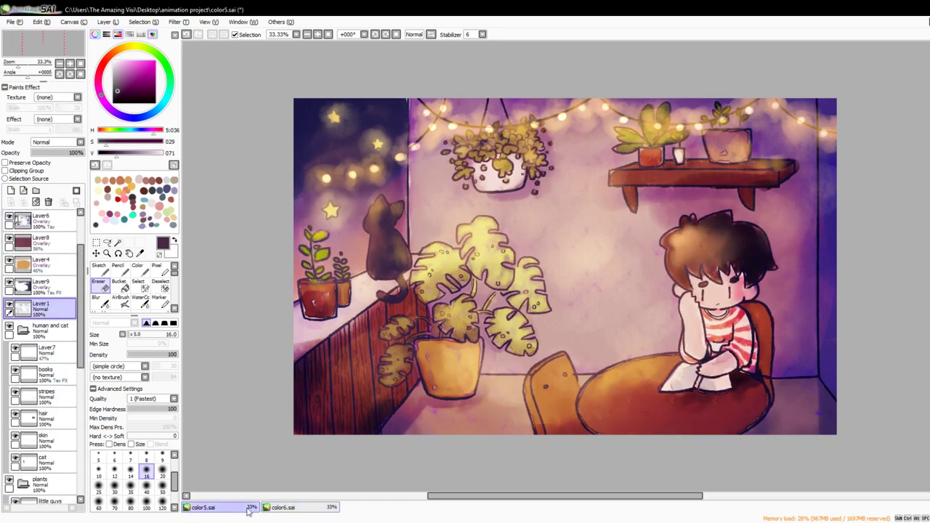